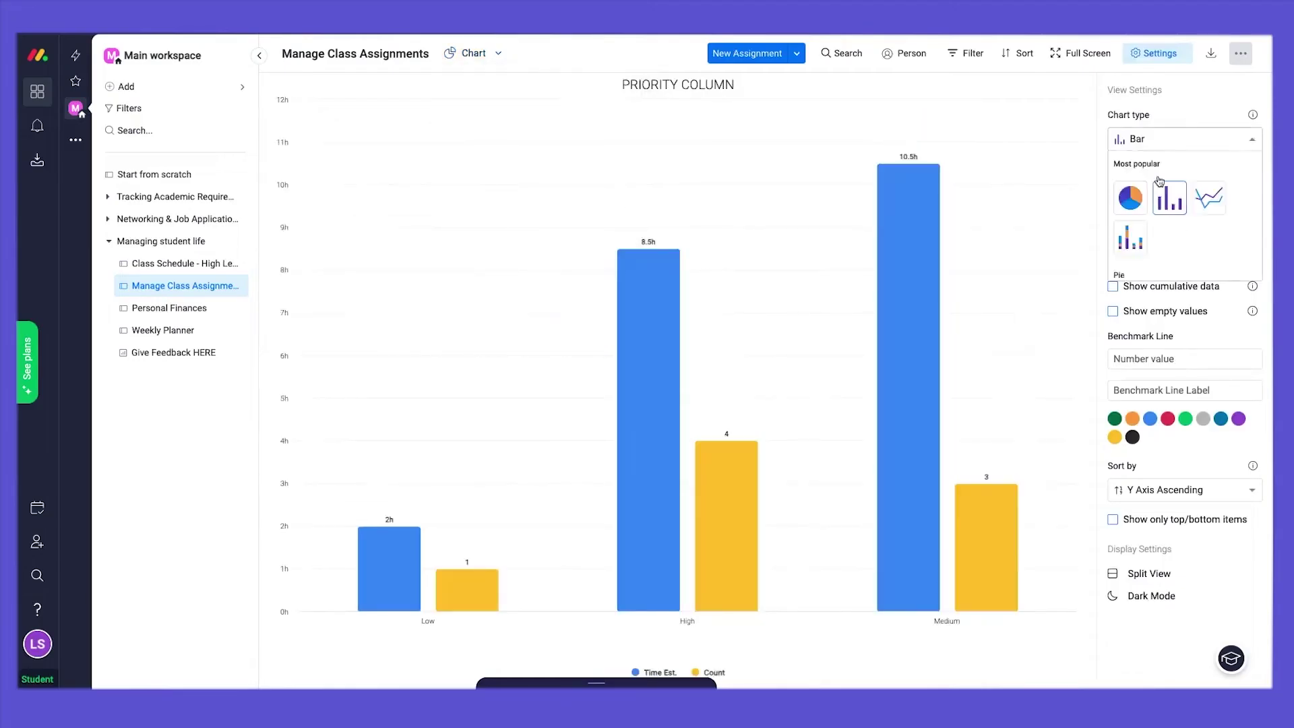
- Make the chart a pie, start Revise on Jul 28, and add 'Schedule 1-1 with each direct report'
{"action": "left_click", "coordinate": [1133, 197]}
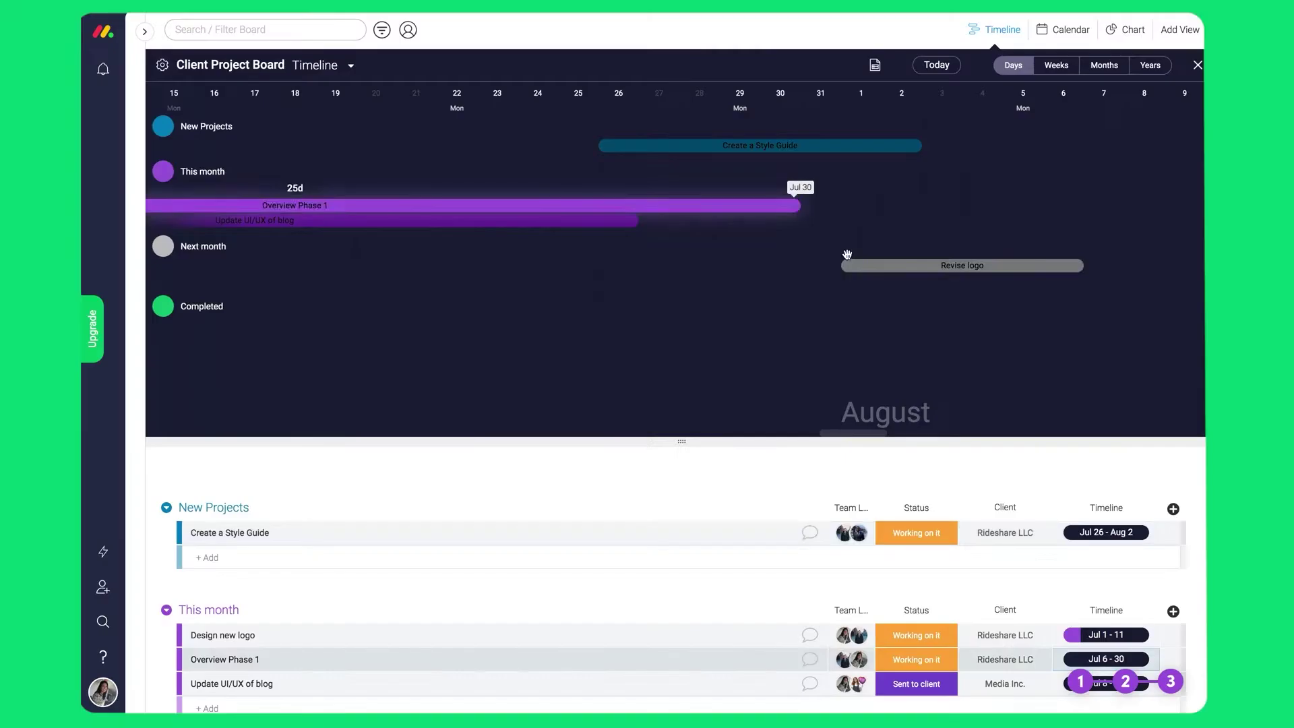
{"action": "left_click_drag", "start_coordinate": [838, 265], "coordinate": [663, 266]}
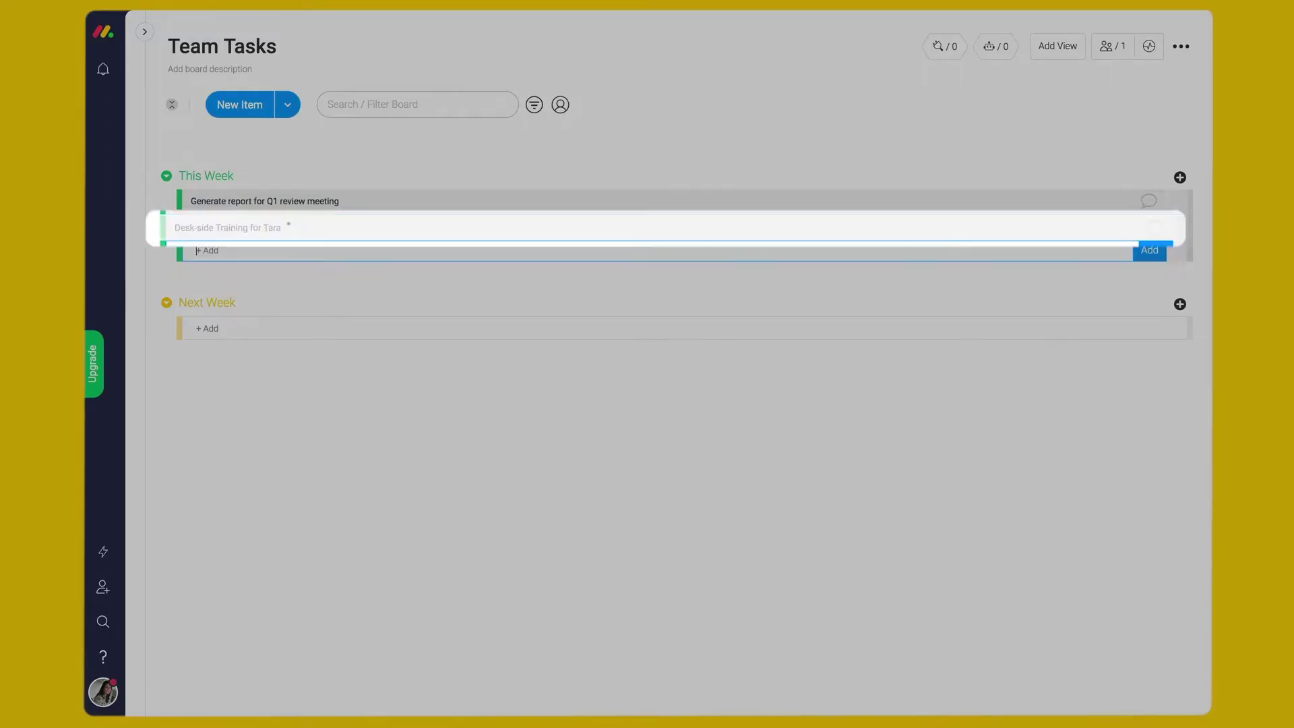
{"action": "type", "text": "Sch"}
{"action": "type", "text": "report"}
{"action": "key", "text": "Return"}
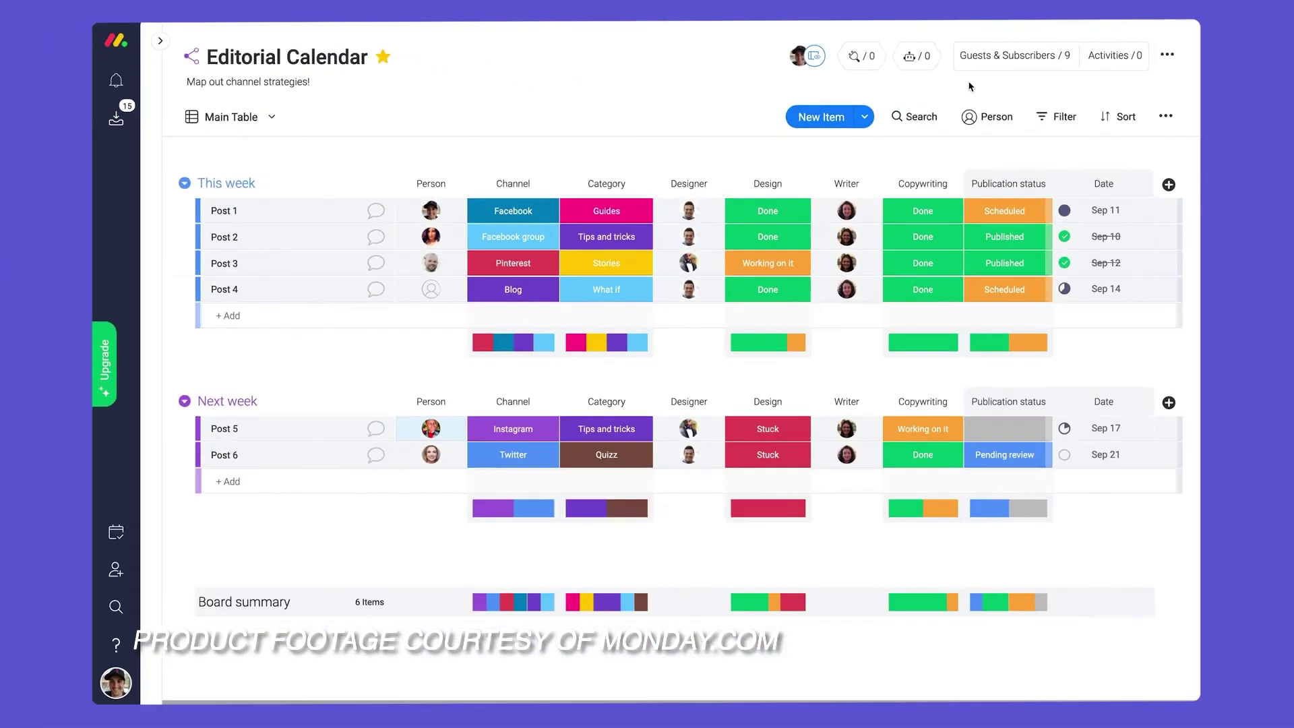
- Check the board's guest access, then mark the Osborn & Osborn lead Qualified (New Account)
{"action": "left_click", "coordinate": [1000, 59]}
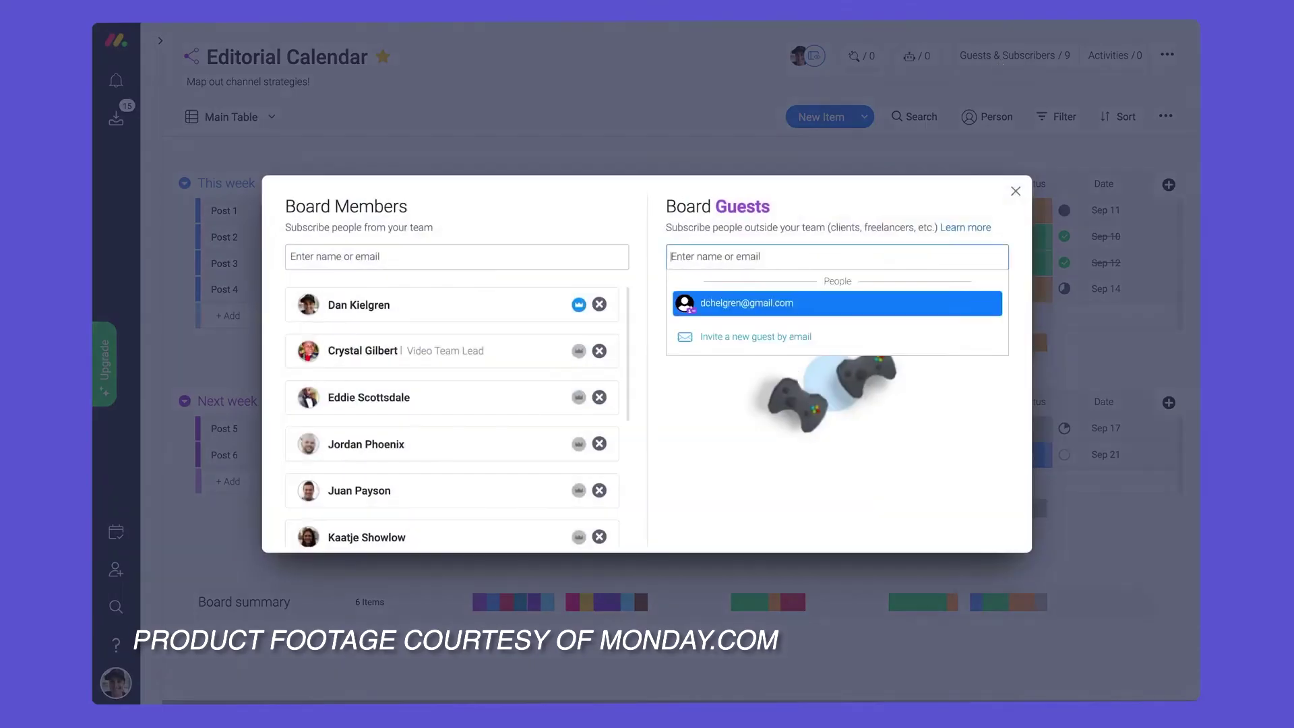
{"action": "type", "text": "eddiea"}
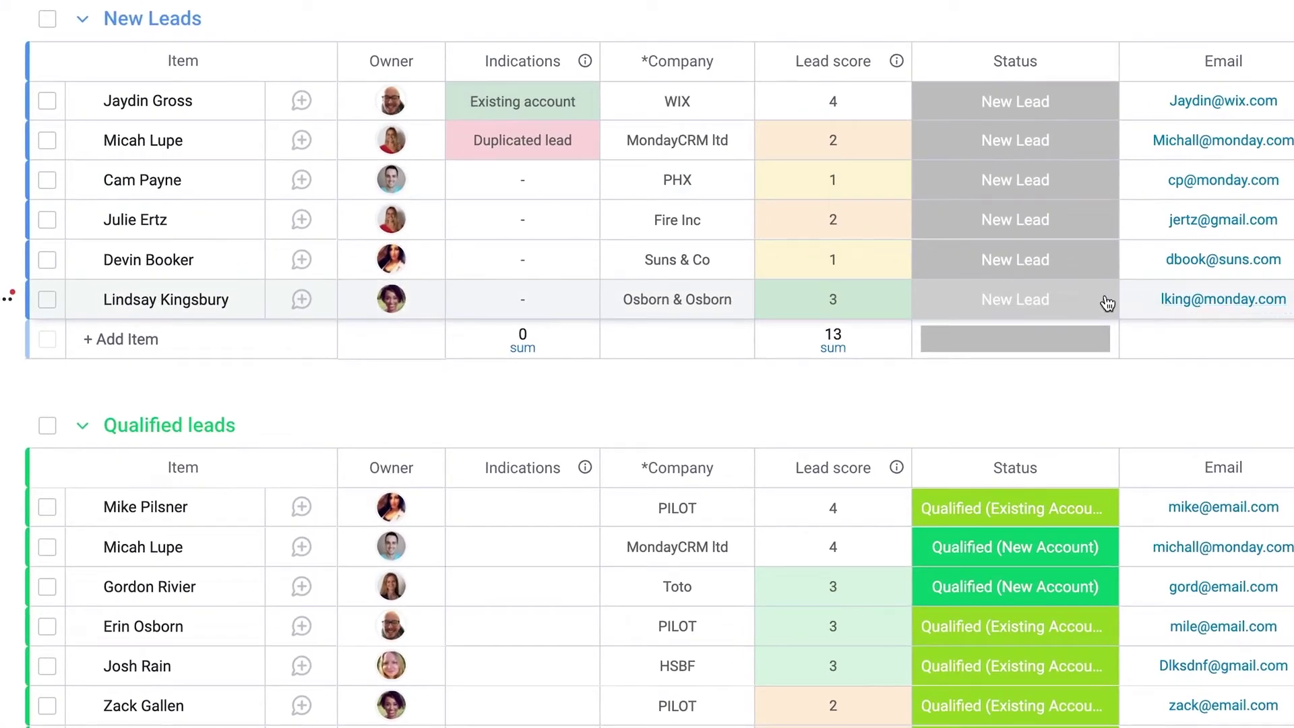
{"action": "left_click", "coordinate": [1090, 302]}
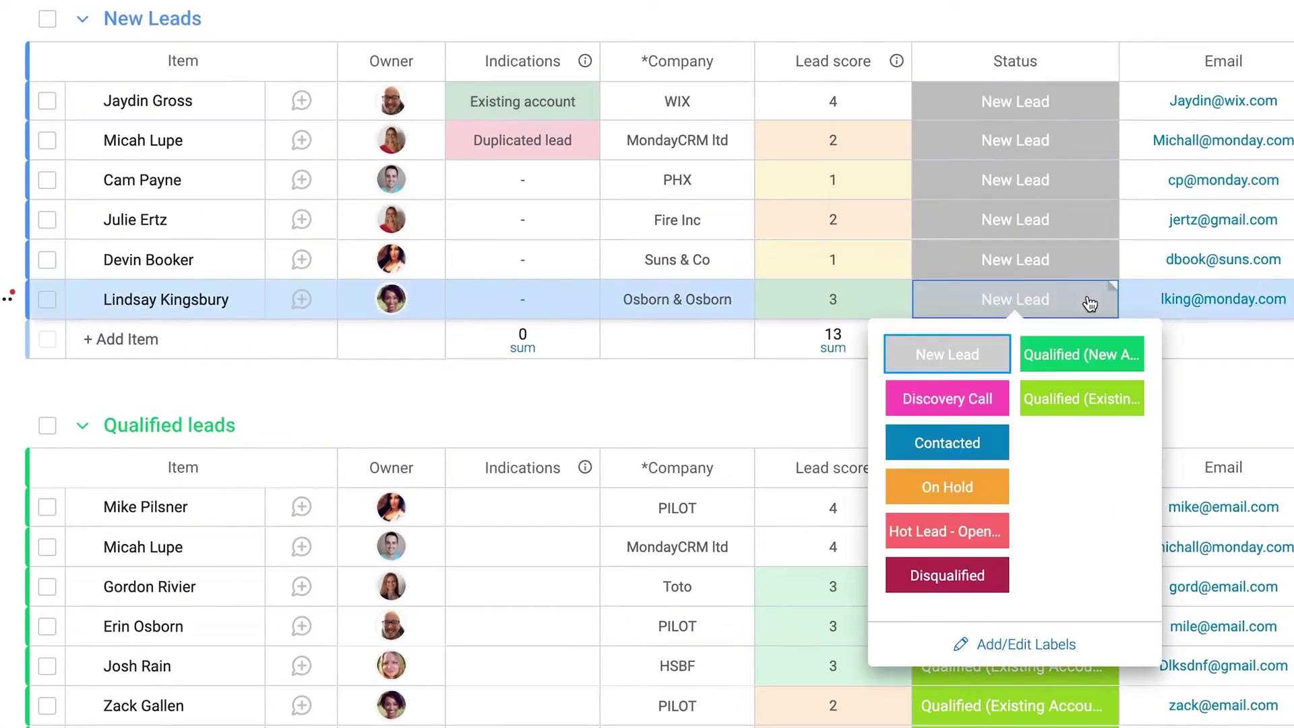
{"action": "left_click", "coordinate": [1093, 362]}
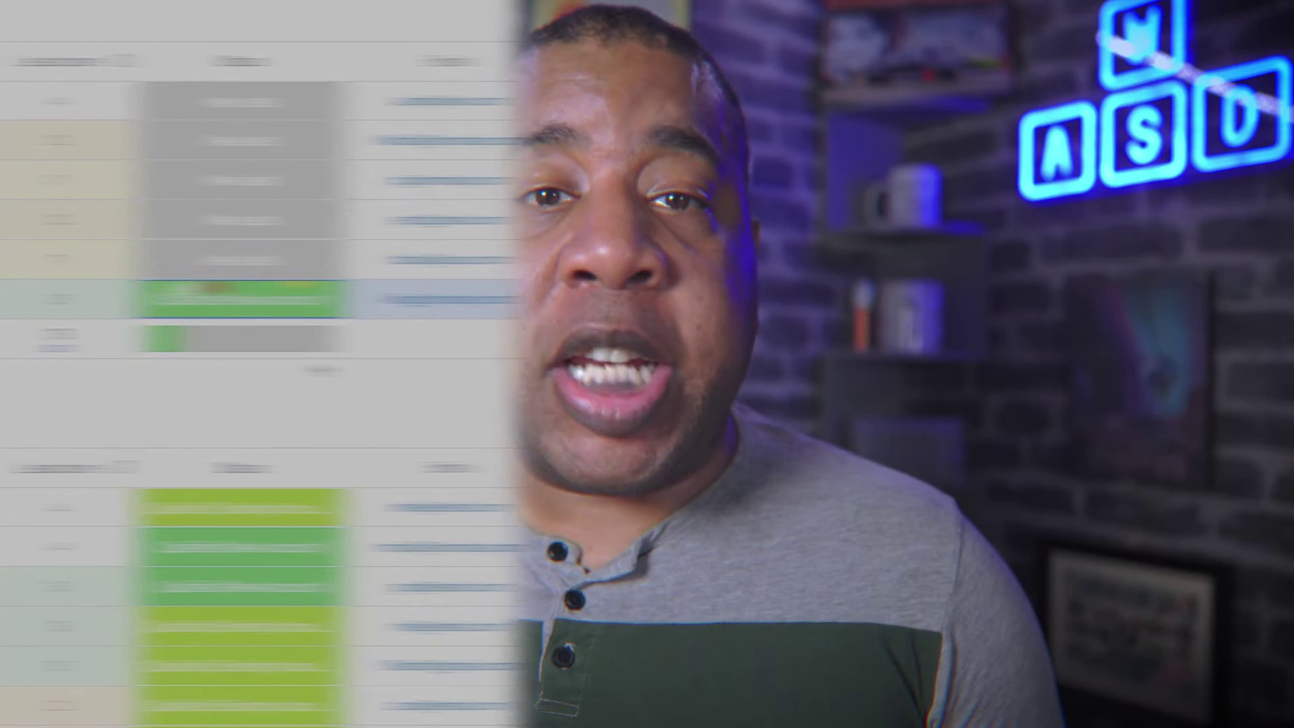